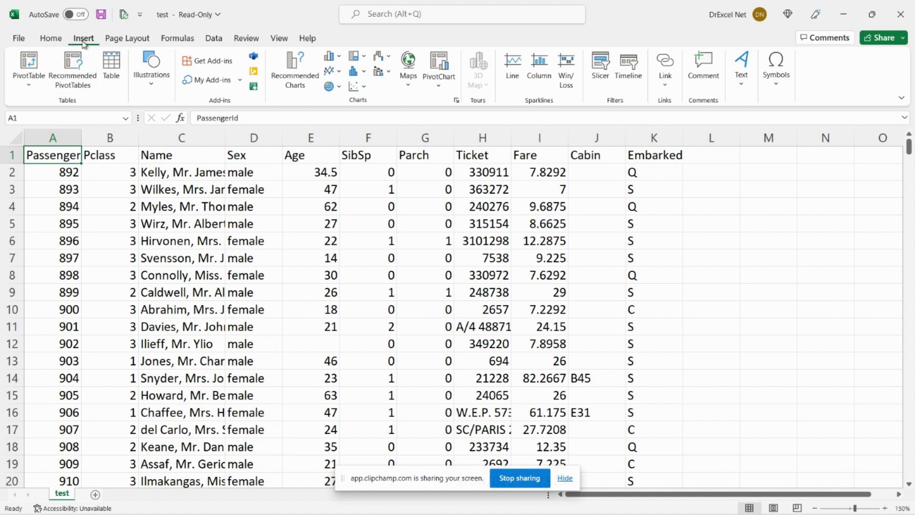
# - Insert a PivotChart from range test!$A$1:$K$419 on a new worksheet and shift the empty chart slightly right
pyautogui.click(447, 68)
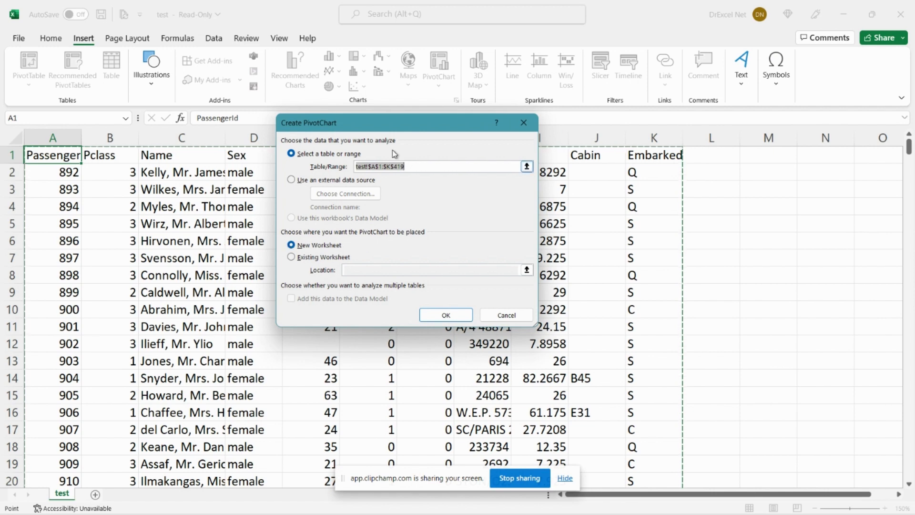
pyautogui.click(452, 317)
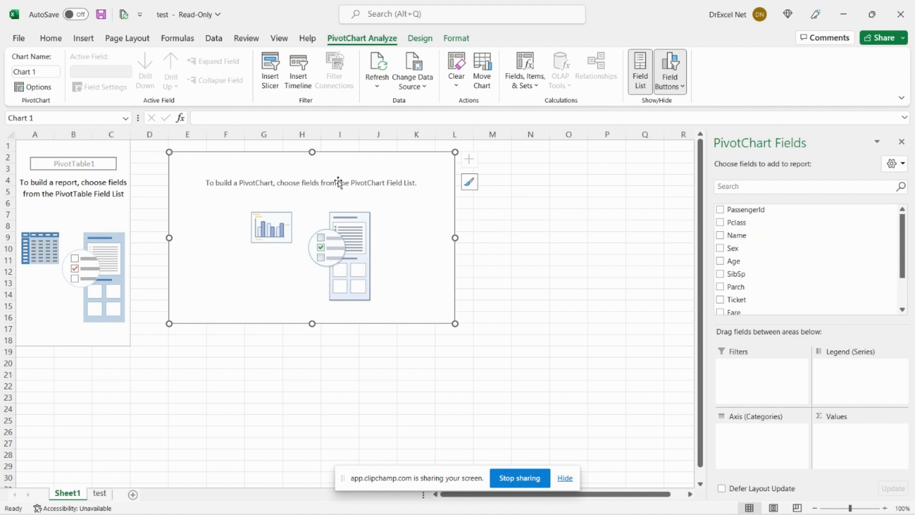
pyautogui.moveTo(376, 170); pyautogui.dragTo(397, 169)
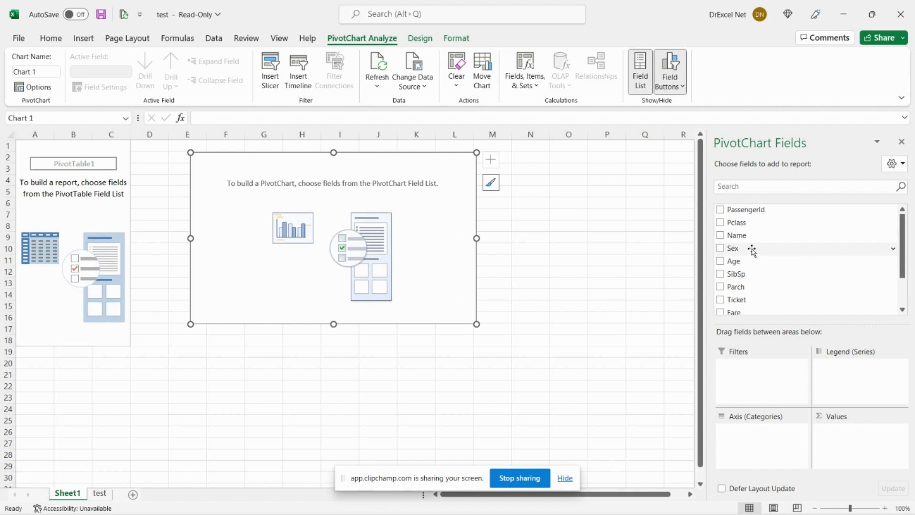
# - Set Sex as the chart's axis category and add PassengerId as its values field
pyautogui.moveTo(752, 247); pyautogui.dragTo(771, 445)
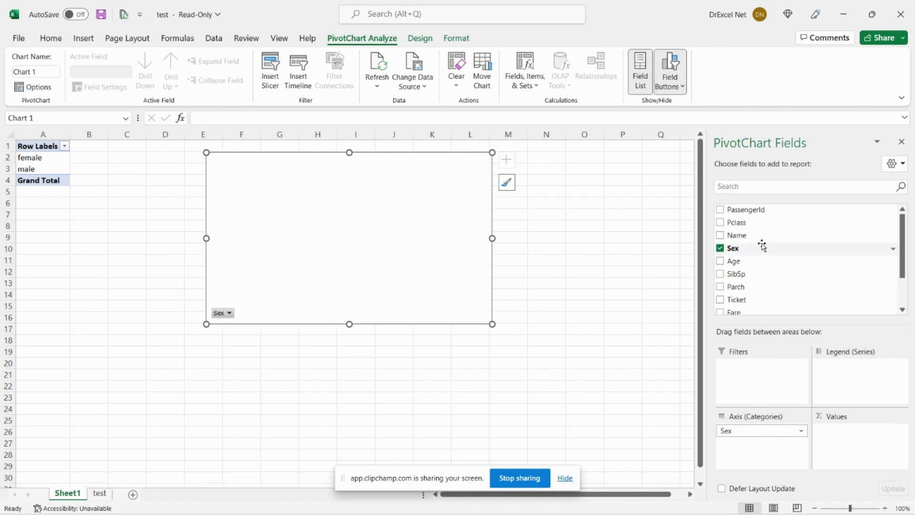
pyautogui.scroll(-2, 777, 243)
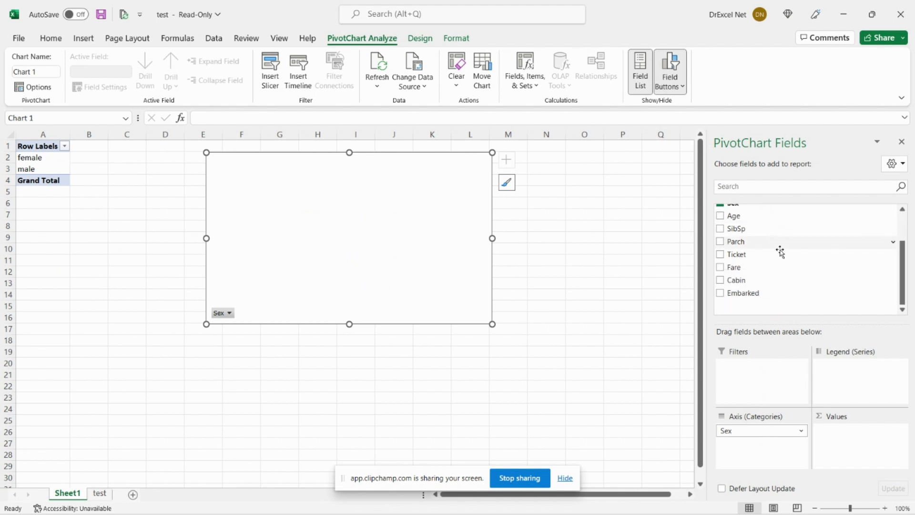
pyautogui.scroll(2, 777, 248)
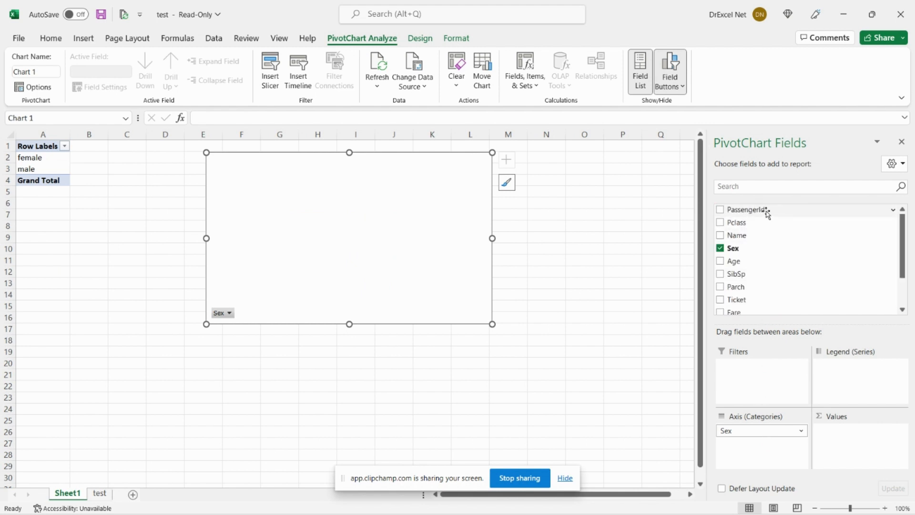
pyautogui.moveTo(765, 210); pyautogui.dragTo(855, 446)
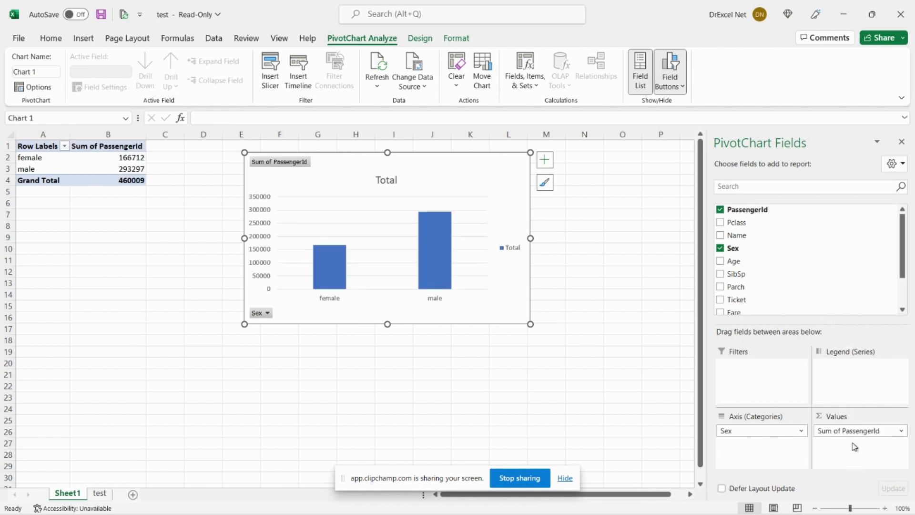
# - Change the PassengerId values field to summarize by Count
pyautogui.click(886, 431)
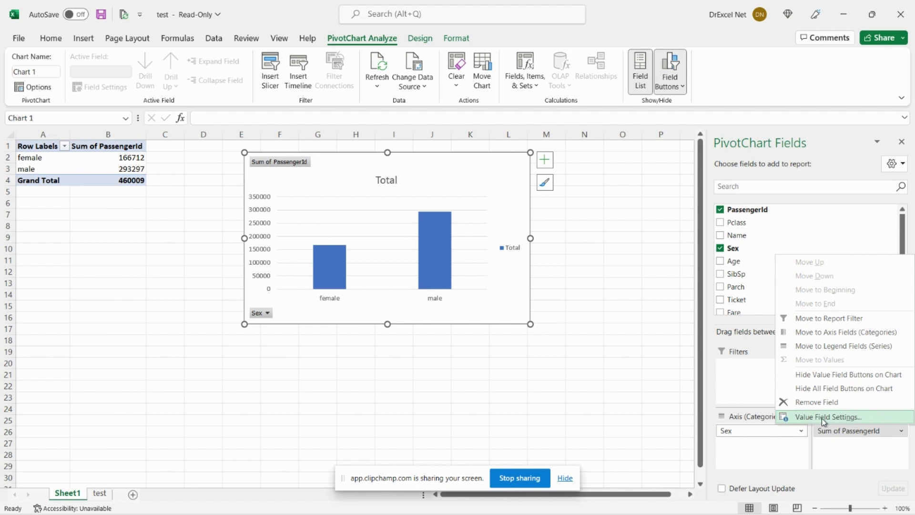
pyautogui.click(840, 417)
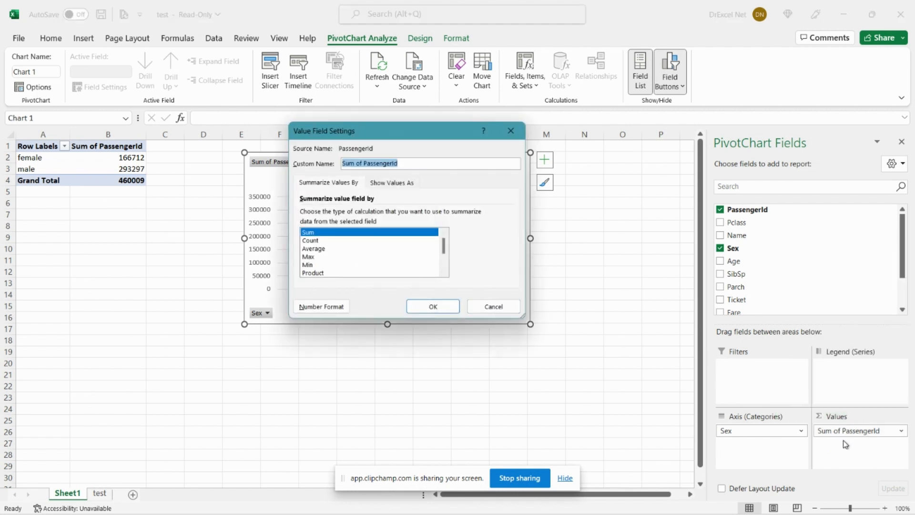
pyautogui.click(316, 241)
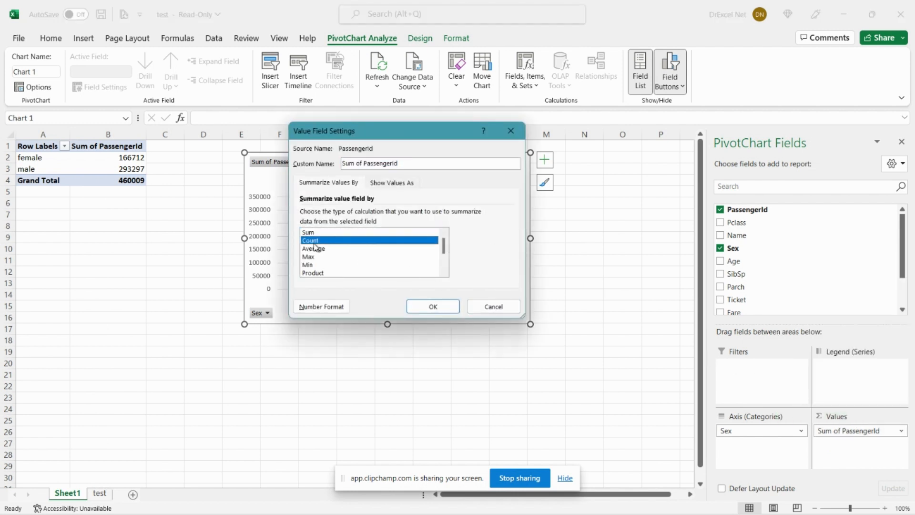
pyautogui.click(433, 307)
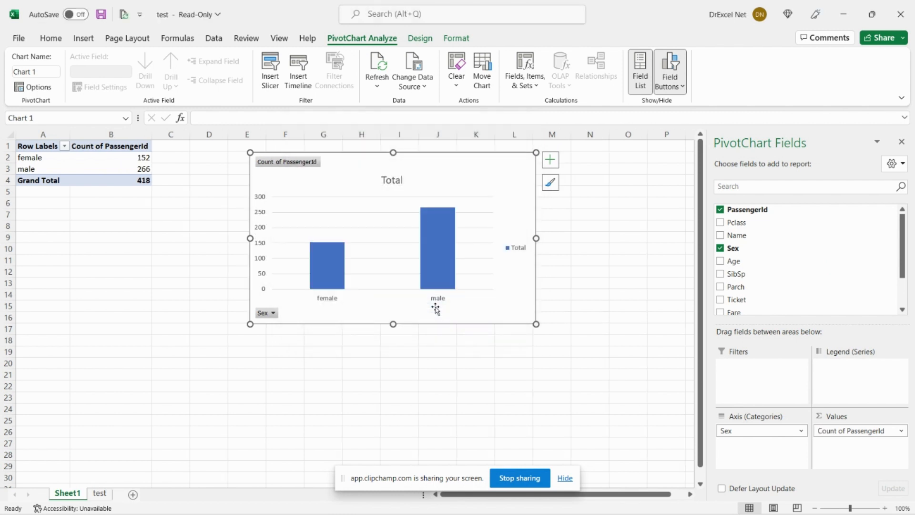
# - Enlarge the chart from its lower-left corner, extending it down to about row 23
pyautogui.moveTo(327, 249)
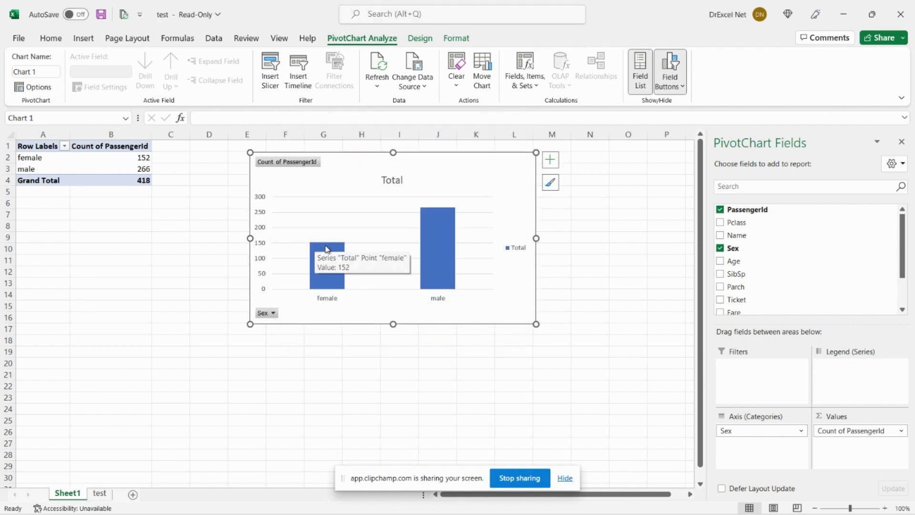
pyautogui.moveTo(435, 234)
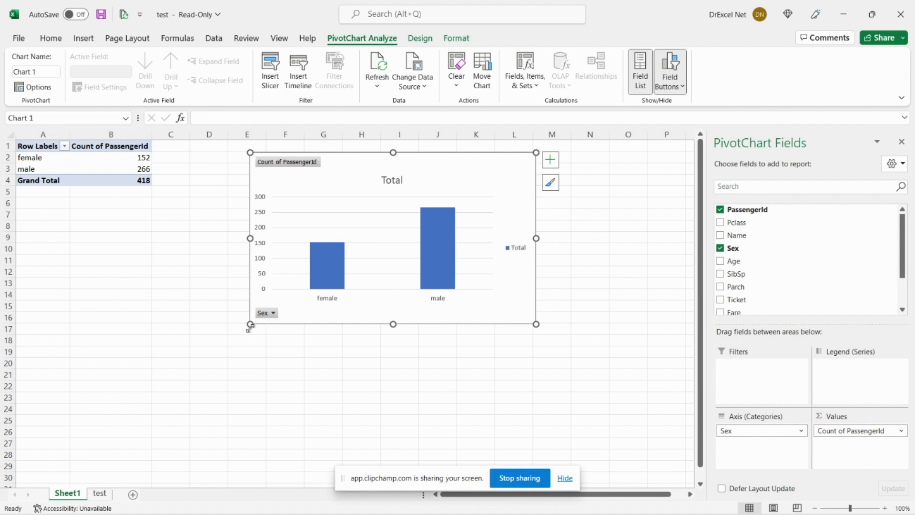
pyautogui.moveTo(250, 324); pyautogui.dragTo(187, 402)
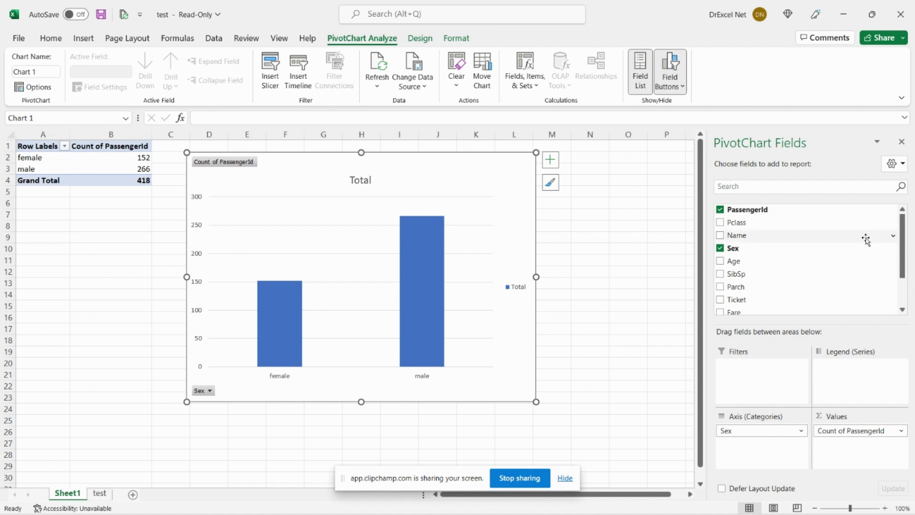
# - Add Pclass as a second axis category below Sex and inspect the resulting bars for each class
pyautogui.moveTo(761, 229); pyautogui.dragTo(752, 445)
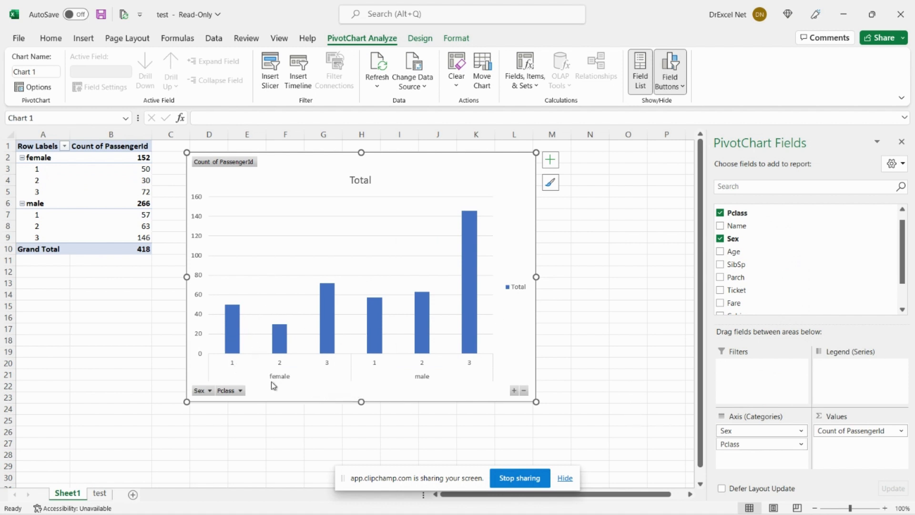
pyautogui.moveTo(239, 347)
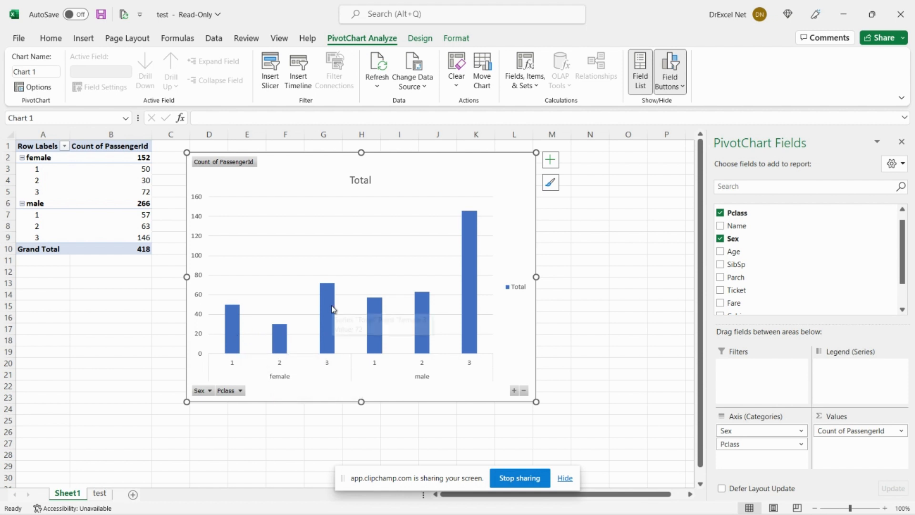
pyautogui.moveTo(333, 308)
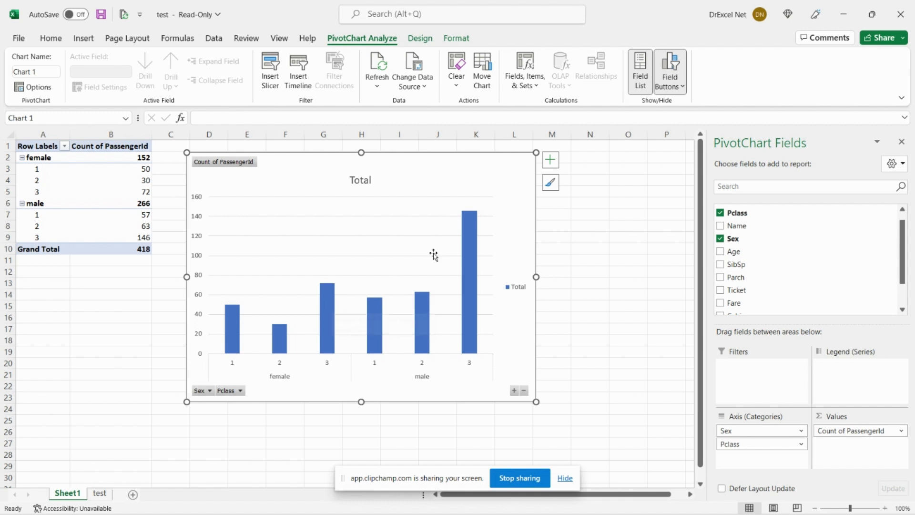
pyautogui.moveTo(477, 340)
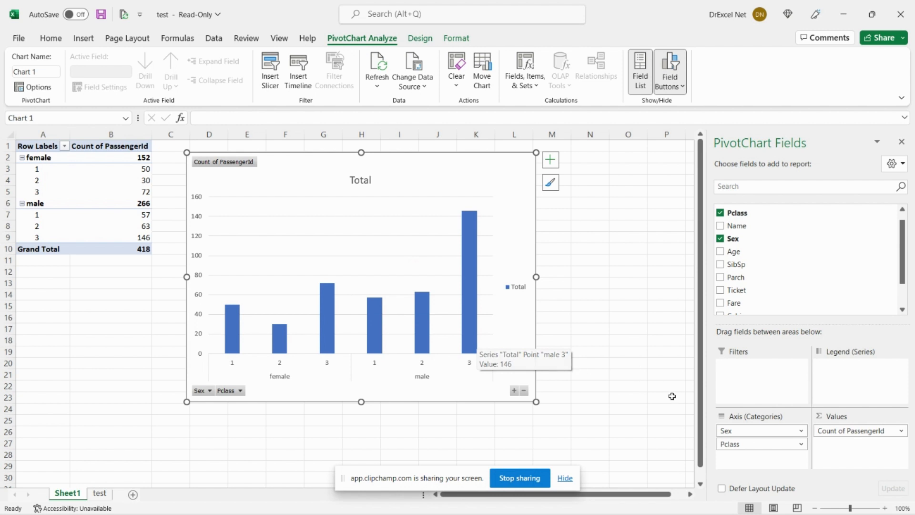
# - Try ordering the axis categories with Pclass above Sex, and return Sex to the first position
pyautogui.moveTo(731, 444); pyautogui.dragTo(752, 430)
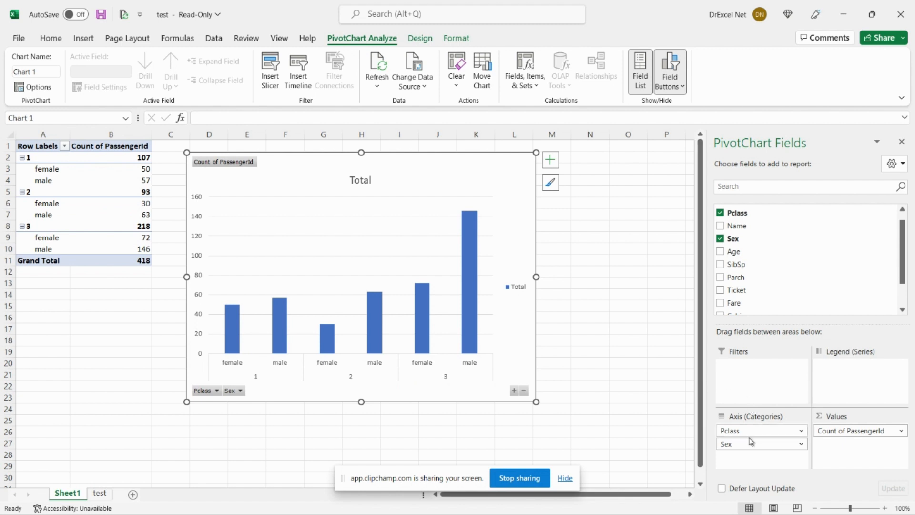
pyautogui.moveTo(748, 444)
pyautogui.mouseDown()
pyautogui.moveTo(766, 457)
pyautogui.moveTo(751, 428)
pyautogui.mouseUp()
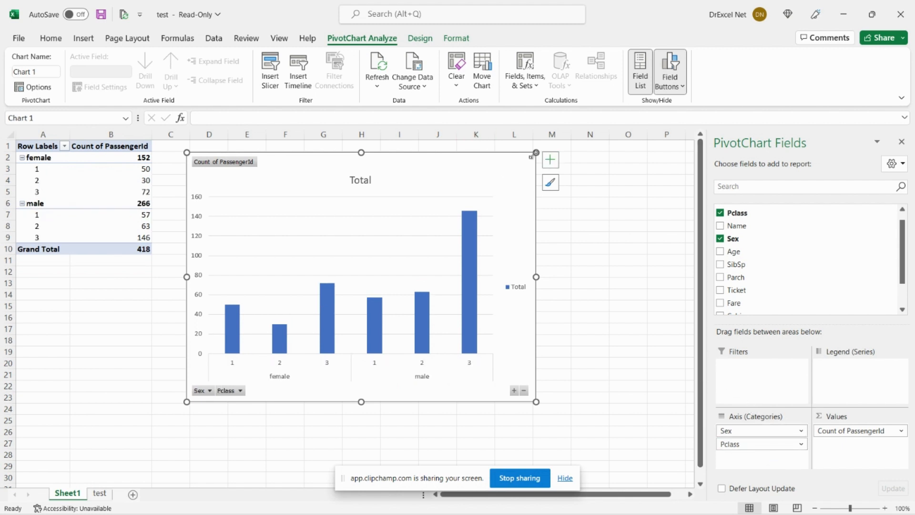
# - Reduce the chart's height from its top edge to about row 5 and add Age as a report filter
pyautogui.moveTo(536, 153); pyautogui.dragTo(538, 197)
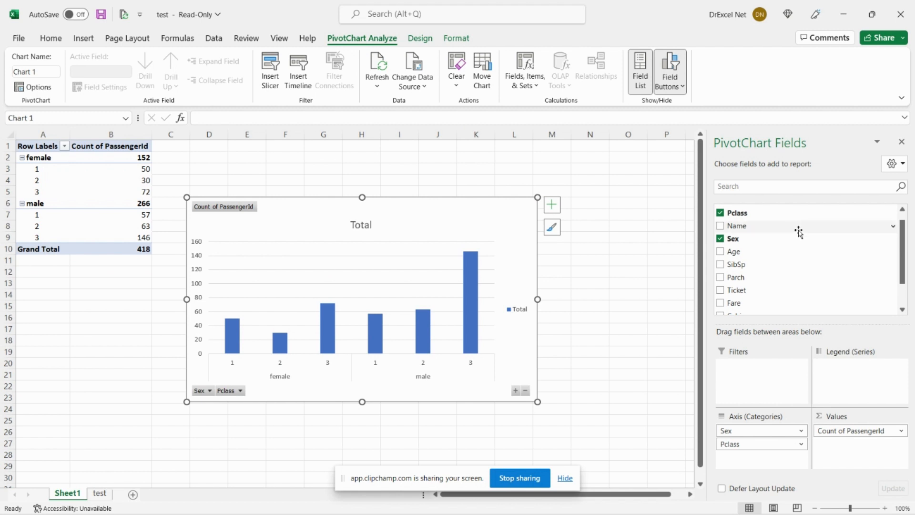
pyautogui.moveTo(905, 244); pyautogui.dragTo(905, 225)
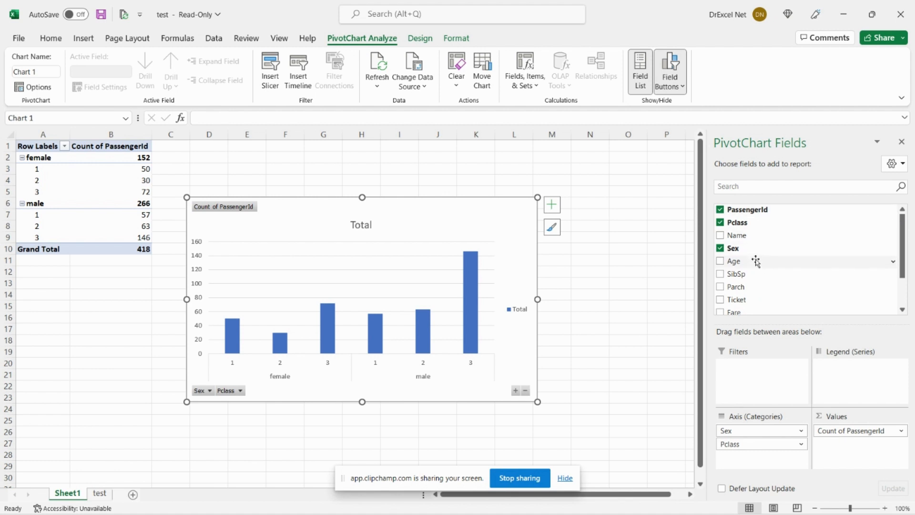
pyautogui.moveTo(756, 262); pyautogui.dragTo(768, 382)
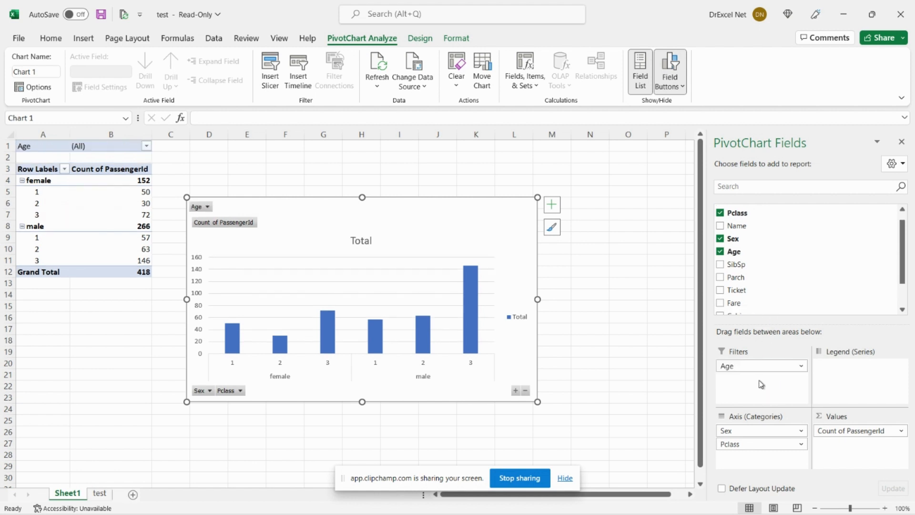
# - Filter Age with multiple items, keeping only 60.5, 61, 62, 63, 64, 67 and 76
pyautogui.click(147, 147)
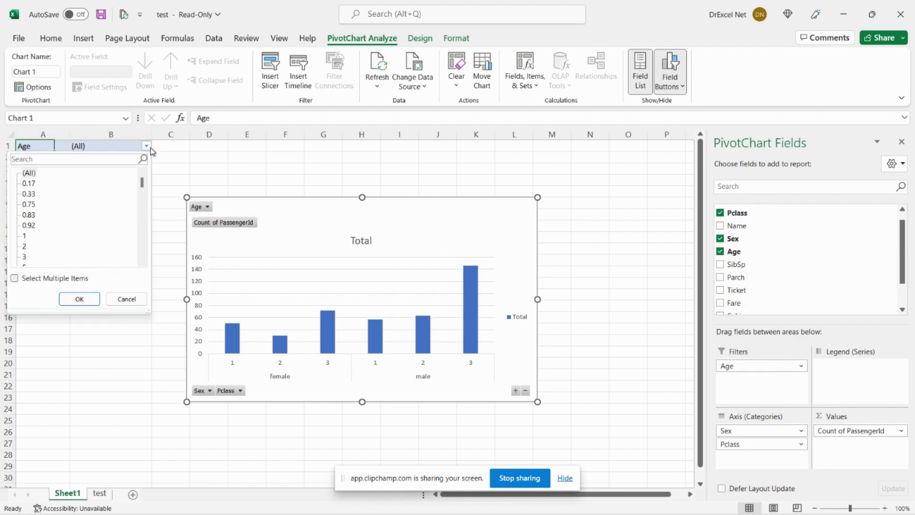
pyautogui.click(76, 279)
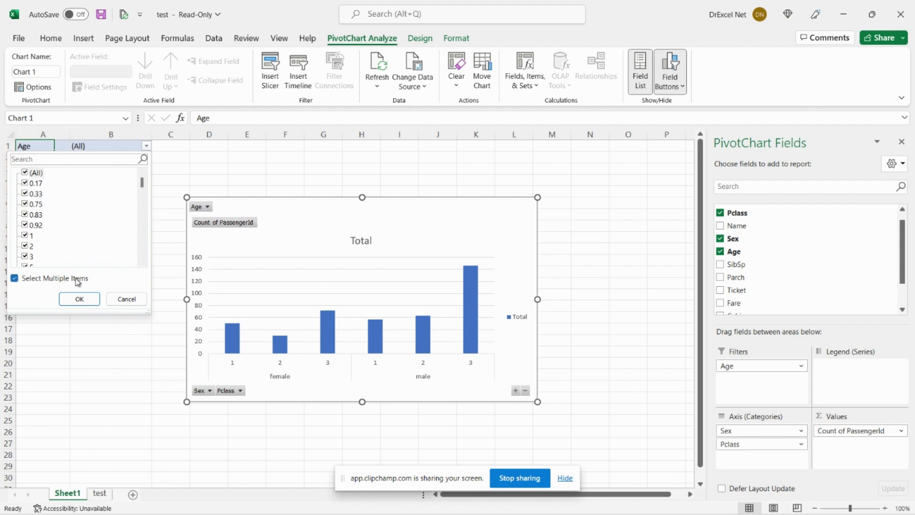
pyautogui.click(33, 173)
pyautogui.moveTo(143, 183); pyautogui.dragTo(142, 255)
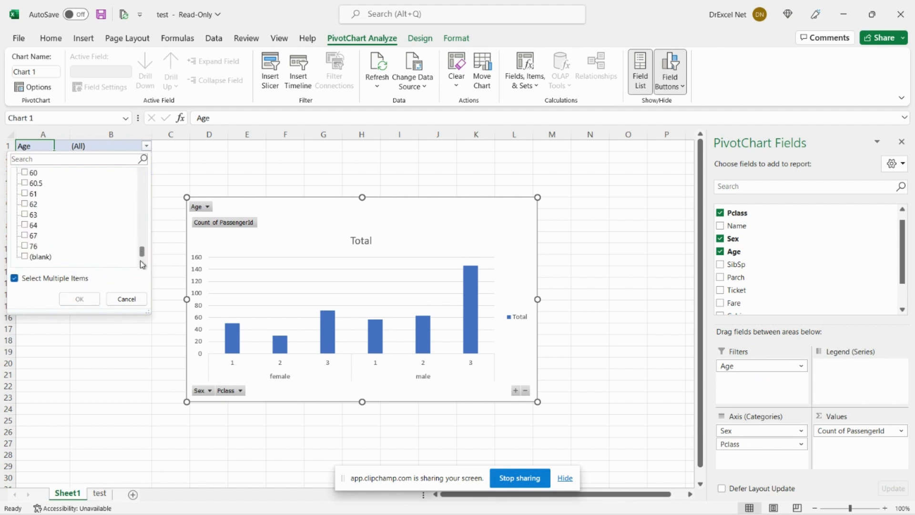
pyautogui.click(25, 194)
pyautogui.click(24, 183)
pyautogui.click(24, 204)
pyautogui.click(25, 215)
pyautogui.click(25, 225)
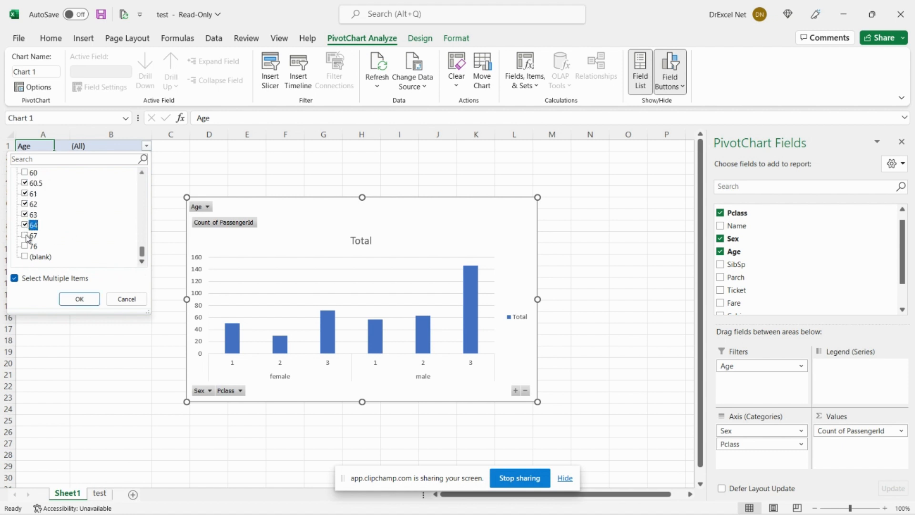
pyautogui.click(25, 235)
pyautogui.click(24, 246)
pyautogui.click(76, 299)
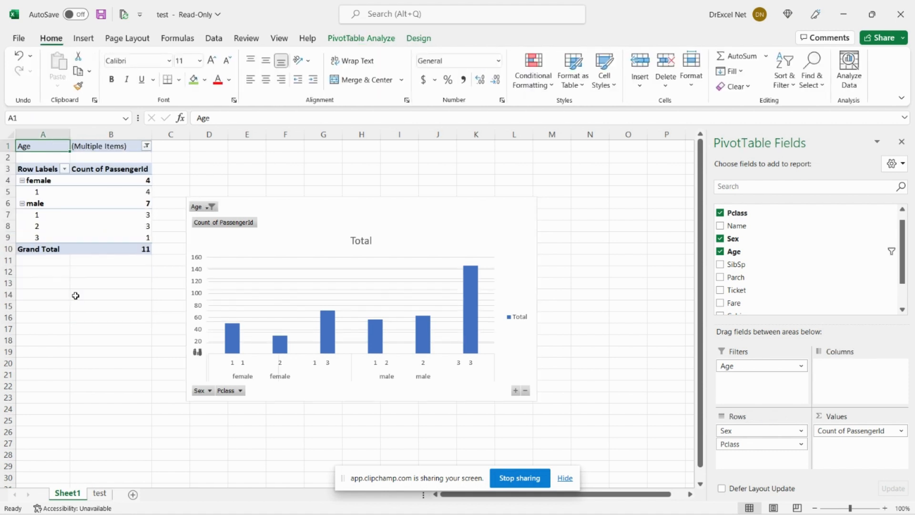
# - Enlarge the filtered chart from its upper-right corner, up to about row 2 and across to column N
pyautogui.click(470, 219)
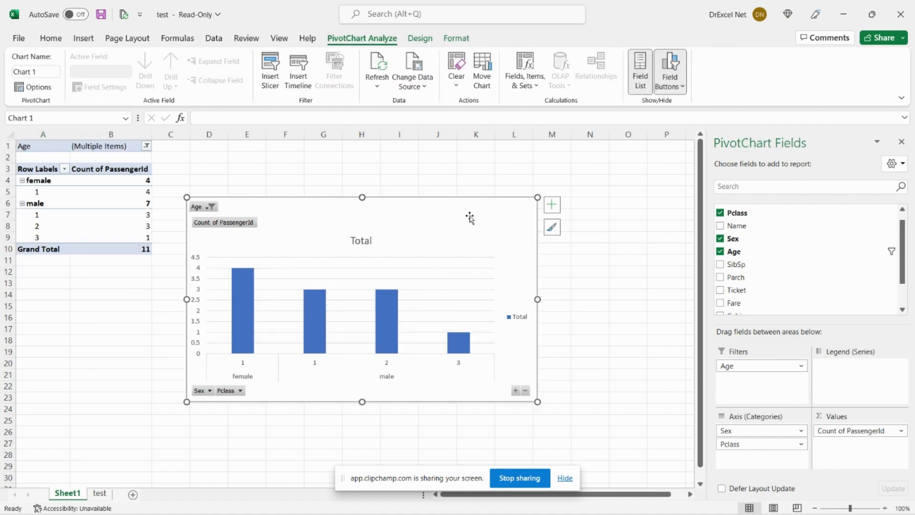
pyautogui.moveTo(538, 197); pyautogui.dragTo(601, 164)
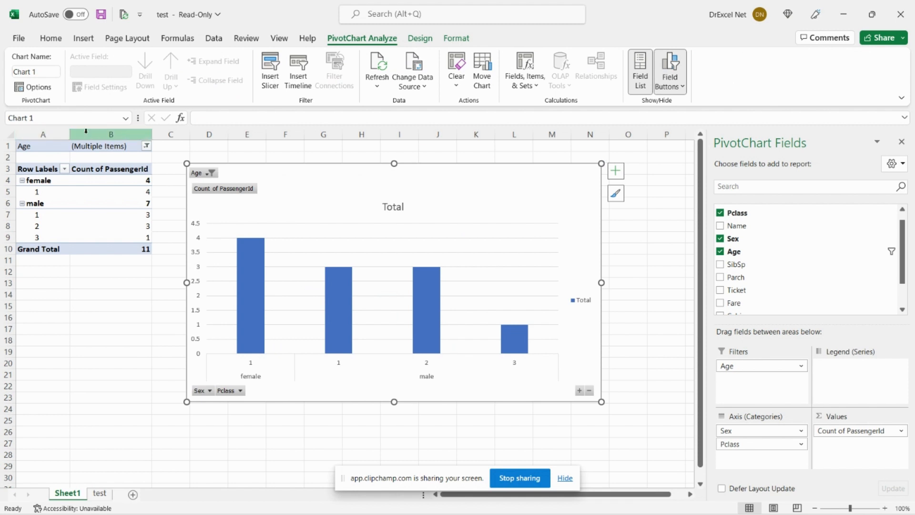